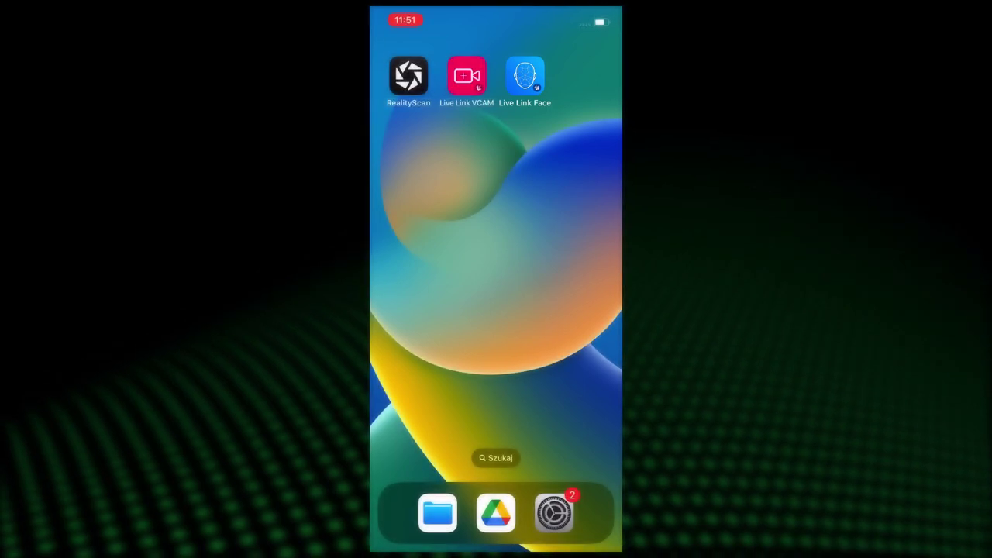
Launch Live Link Face, turn on Stream Head Rotation, and go to the Live Link targets page.
click(524, 75)
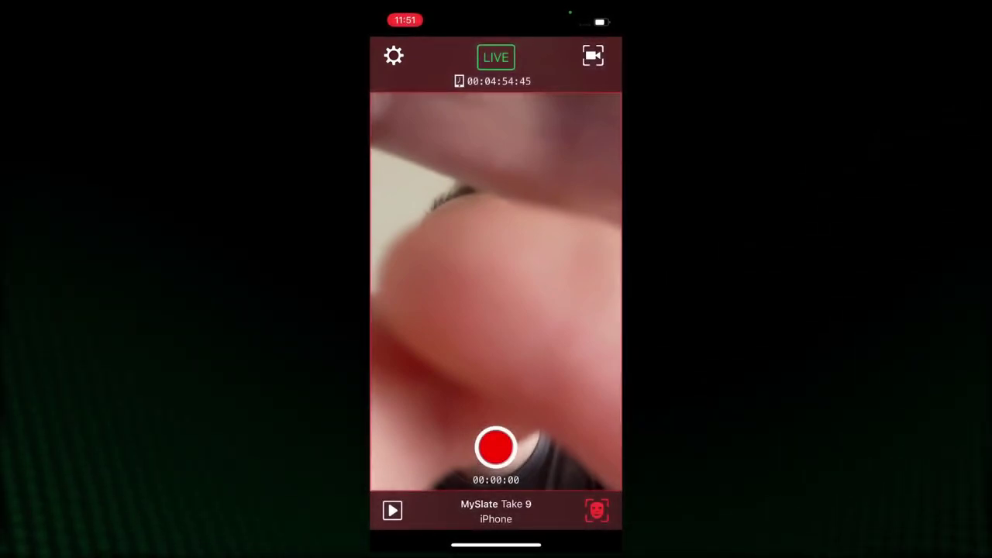
click(394, 55)
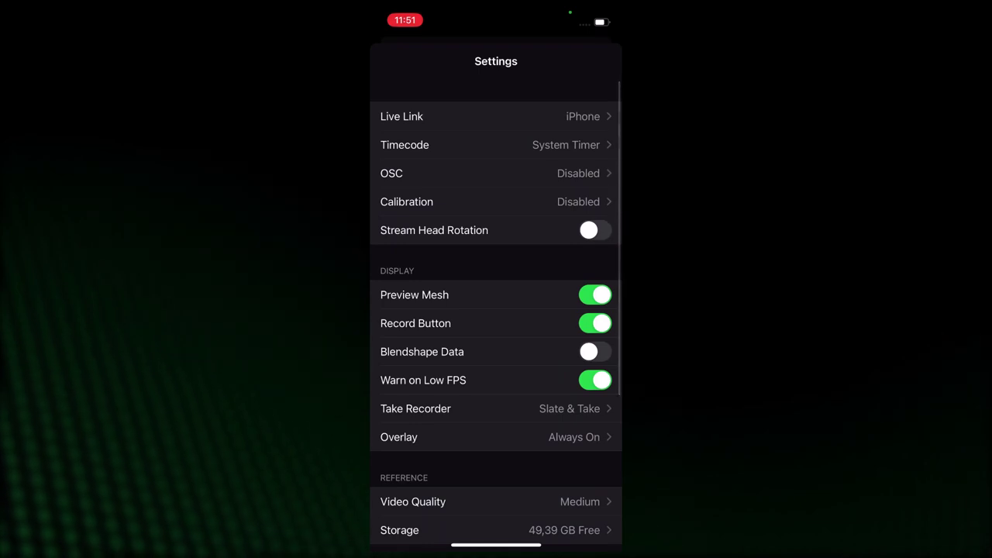
click(595, 230)
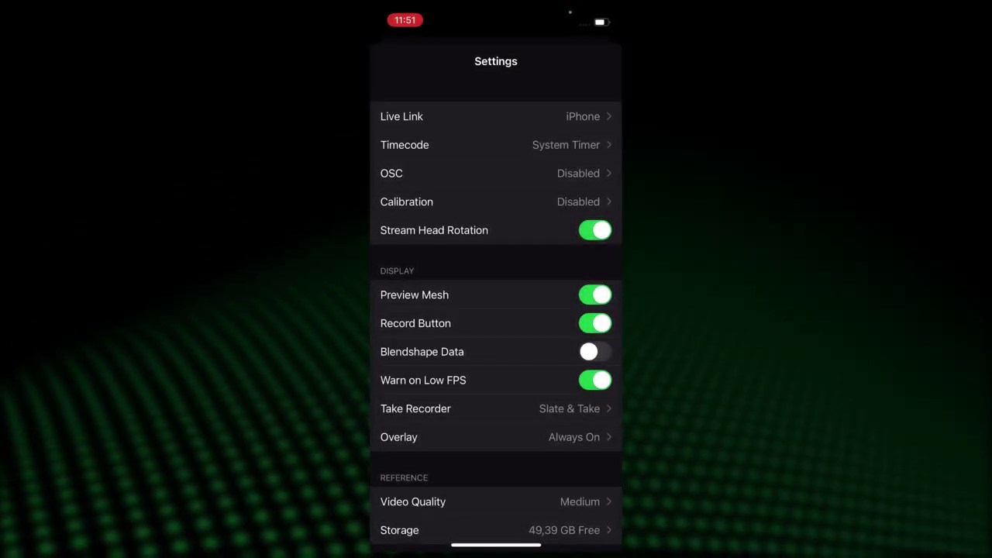
click(401, 116)
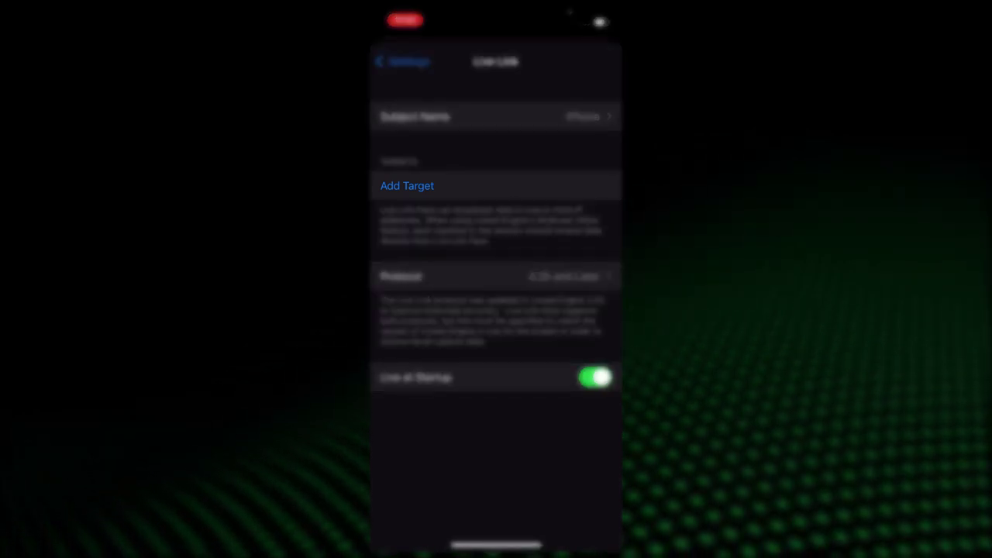
Add 192.168.1.1 as a Live Link target and return to the settings list.
click(407, 186)
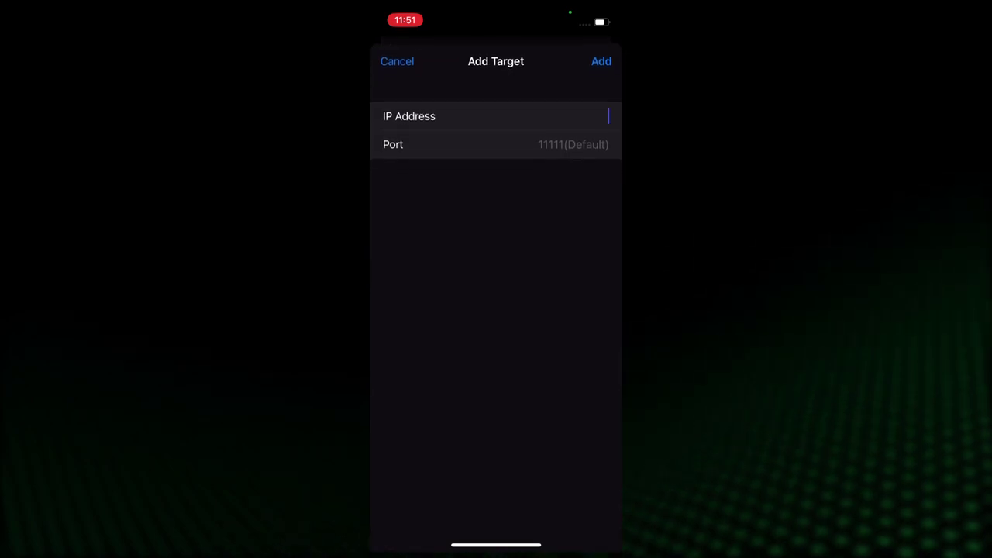
text(168)
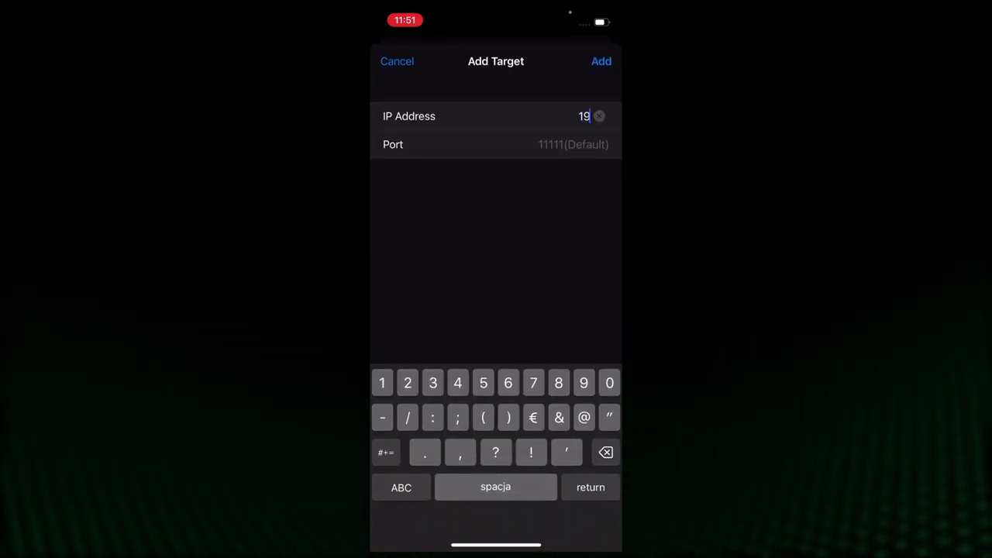
text(.1.)
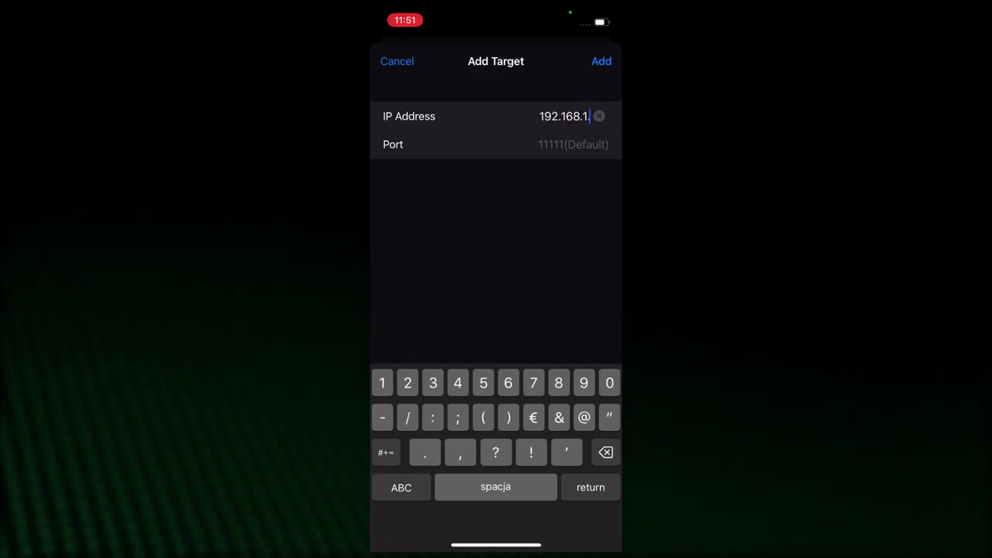
text(1)
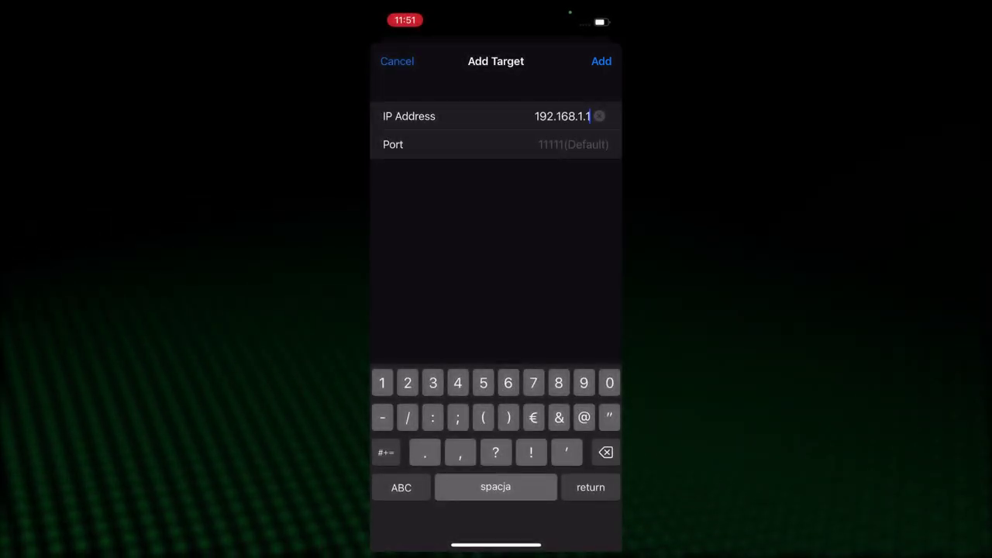
click(602, 61)
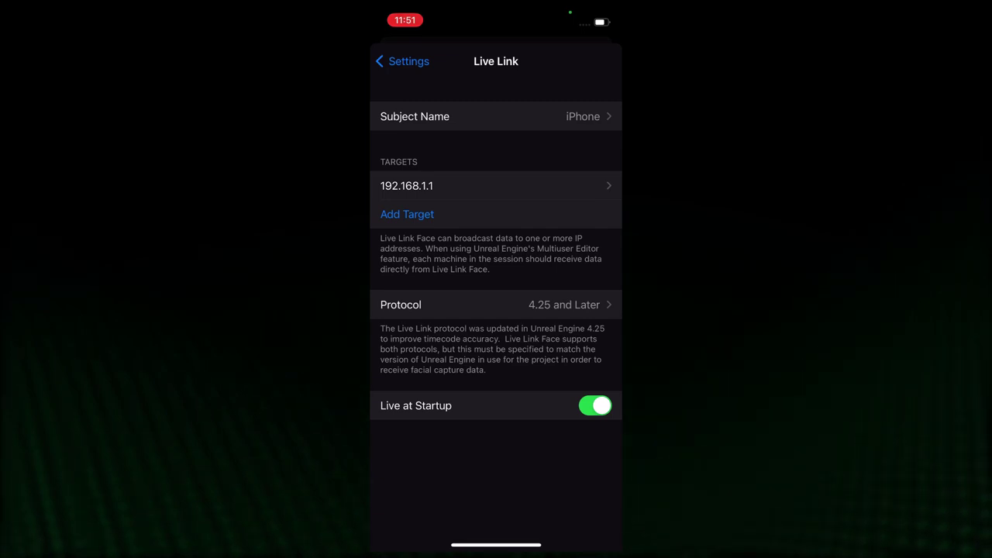
click(402, 61)
Leave the app settings, then verify the Live Link plugins are ticked under a 'livelink' plugin search.
click(602, 61)
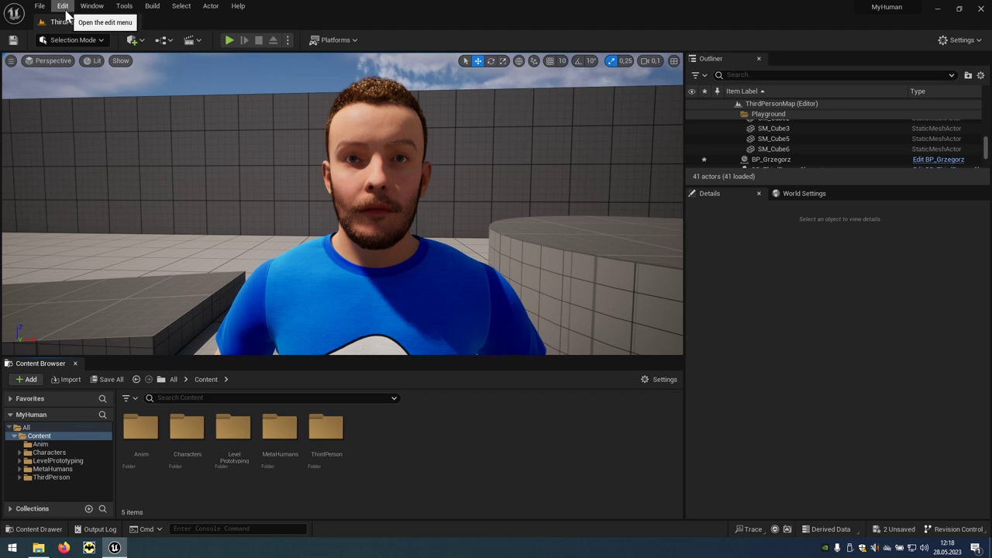
click(66, 8)
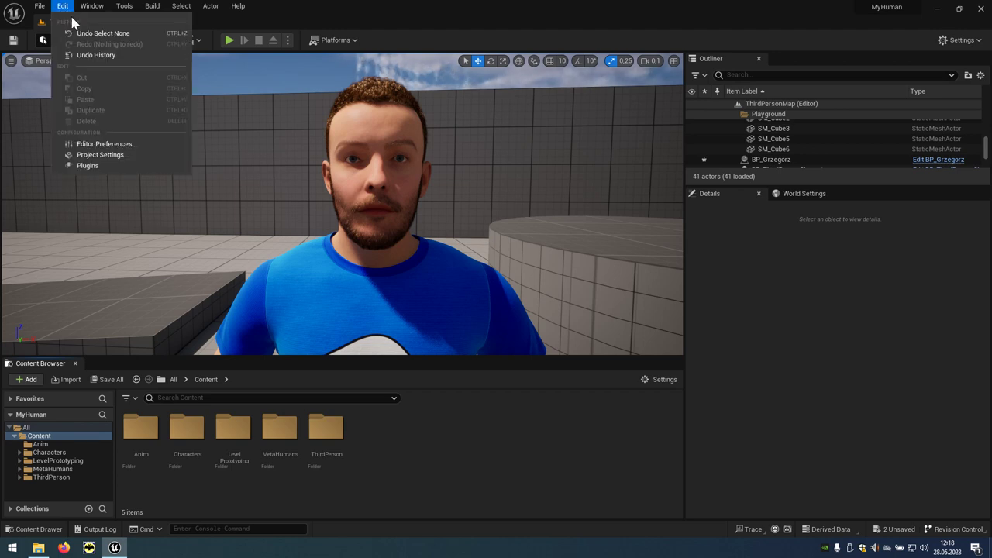
click(110, 167)
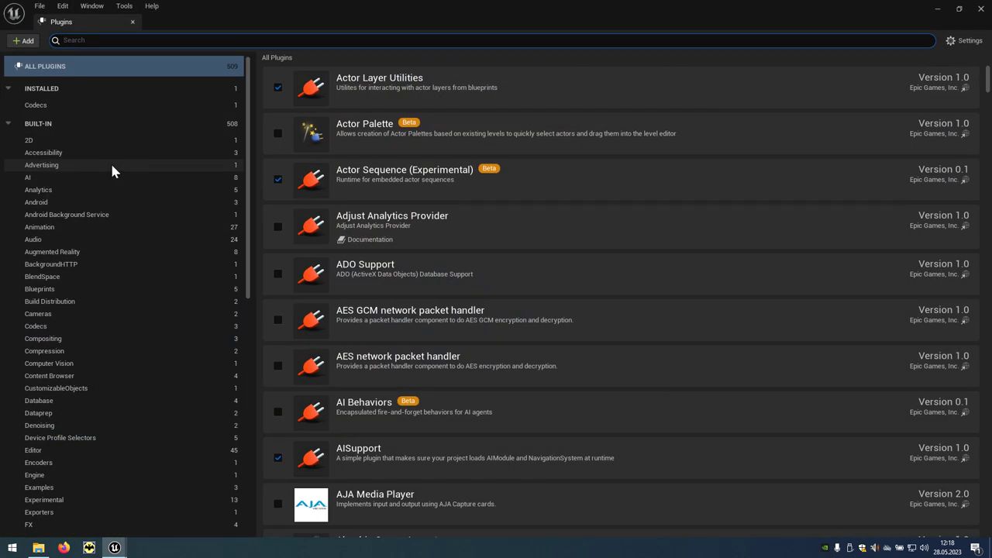
text(livelink)
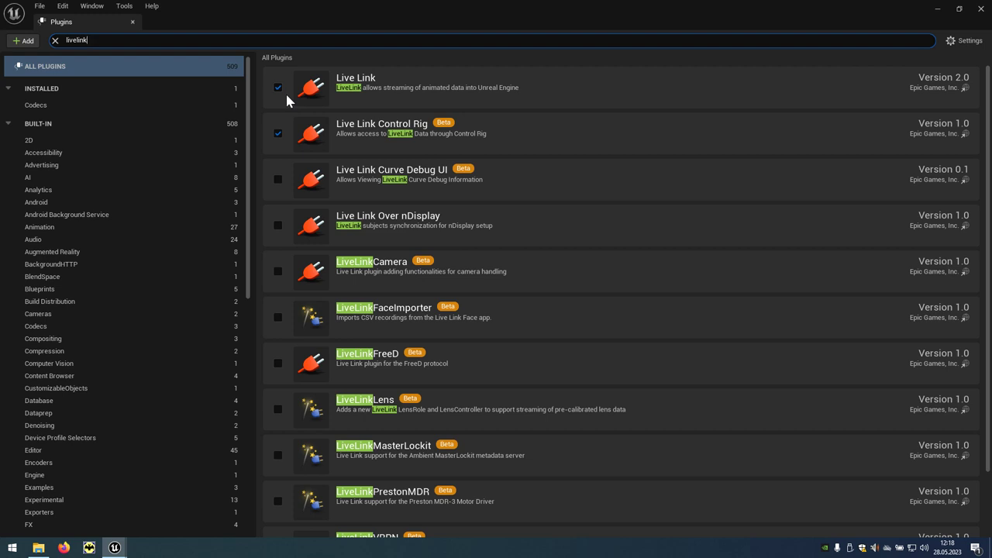
click(983, 11)
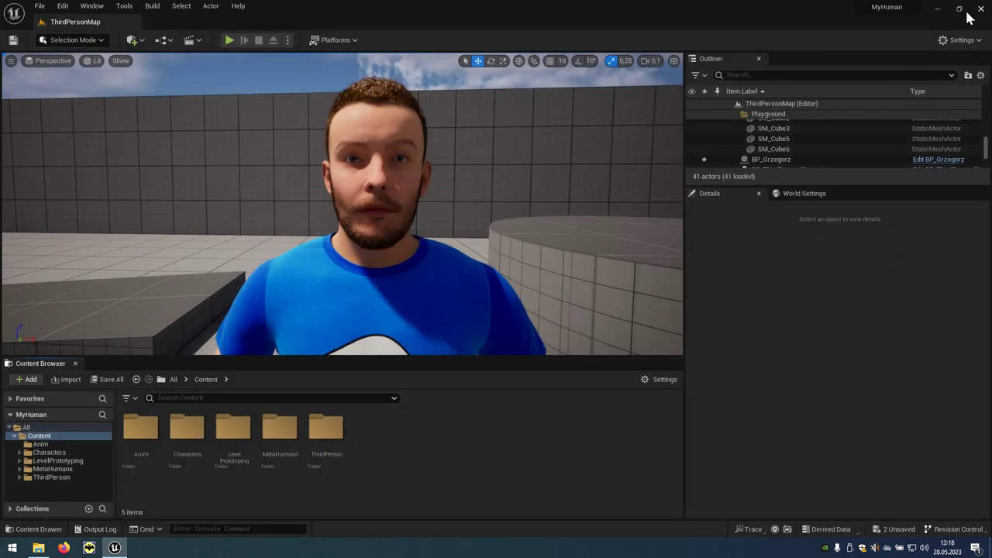
click(106, 13)
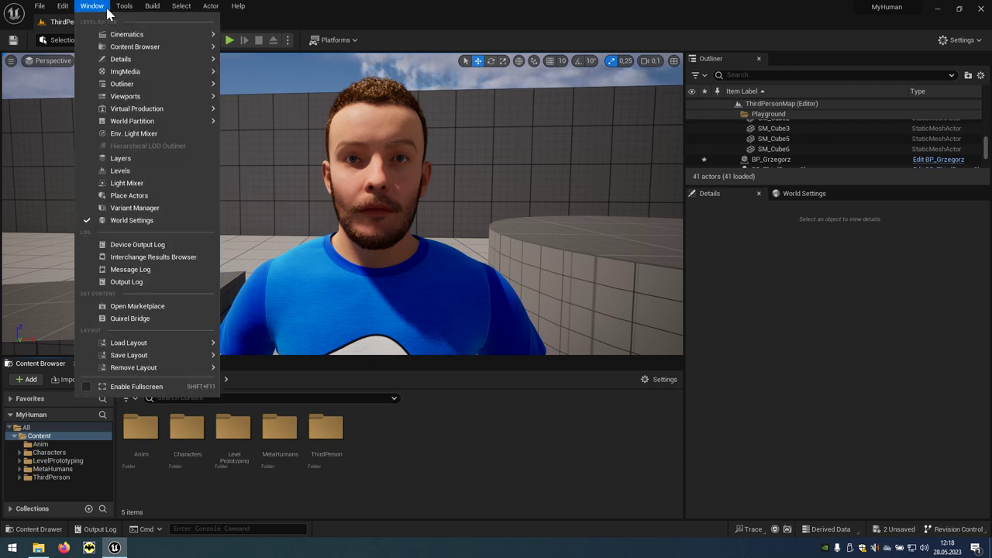
mouse_move(118, 113)
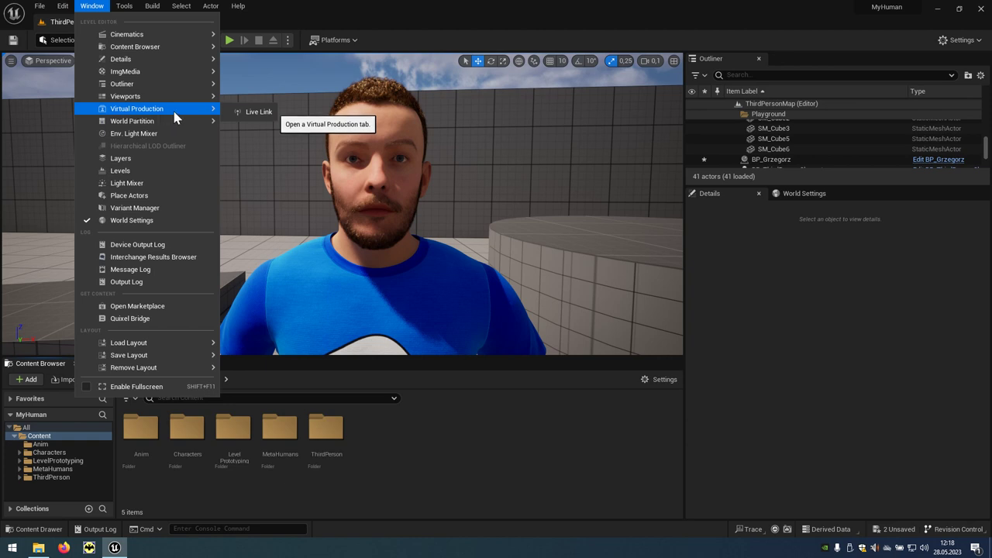
click(258, 112)
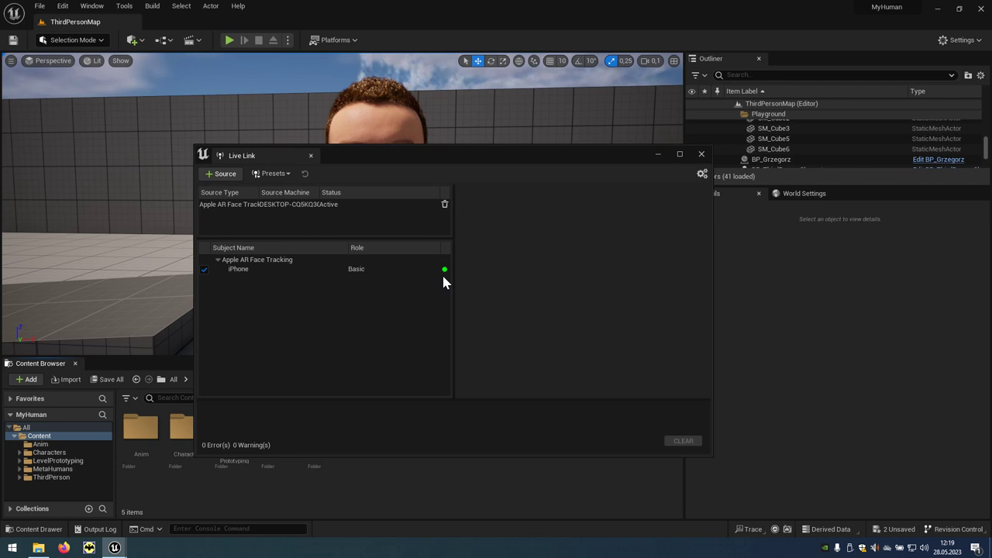
click(702, 154)
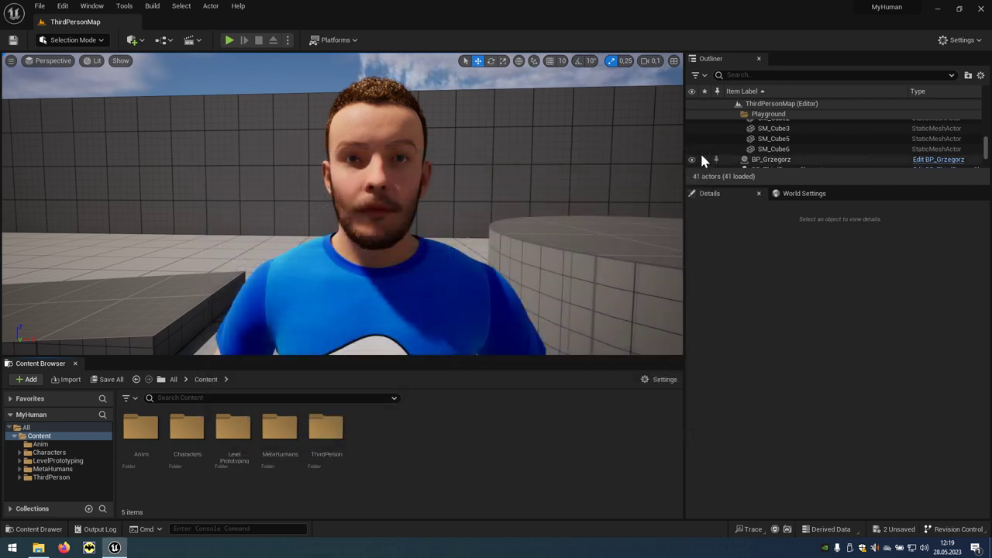
On BP_Grzegorz, set ARKit Face Subj to iPhone and tick Use ARKit Face.
click(439, 278)
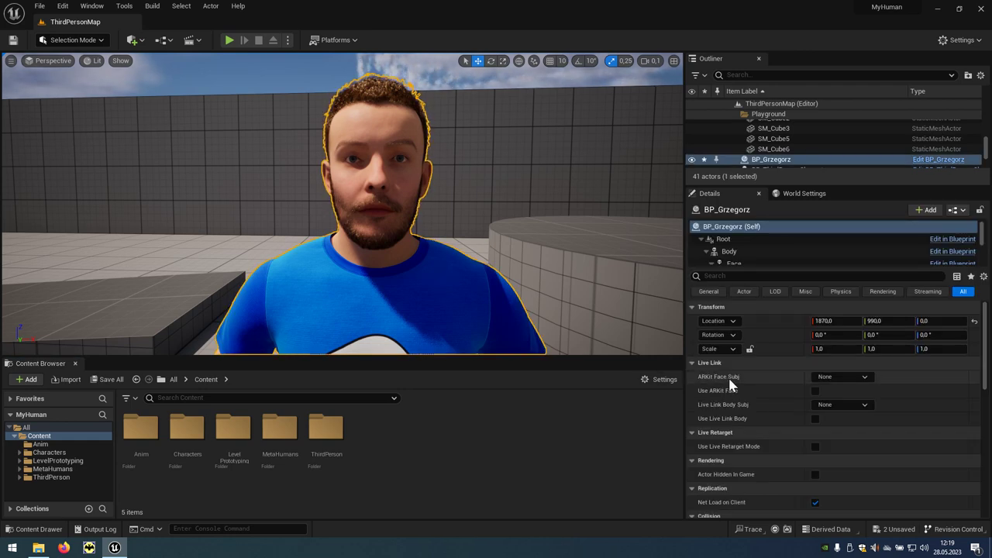
click(864, 378)
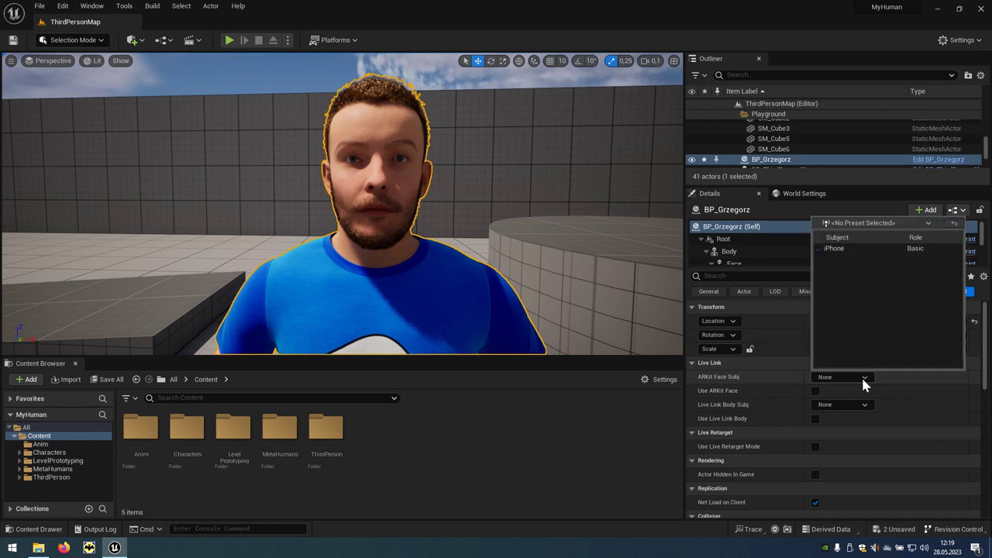
click(843, 248)
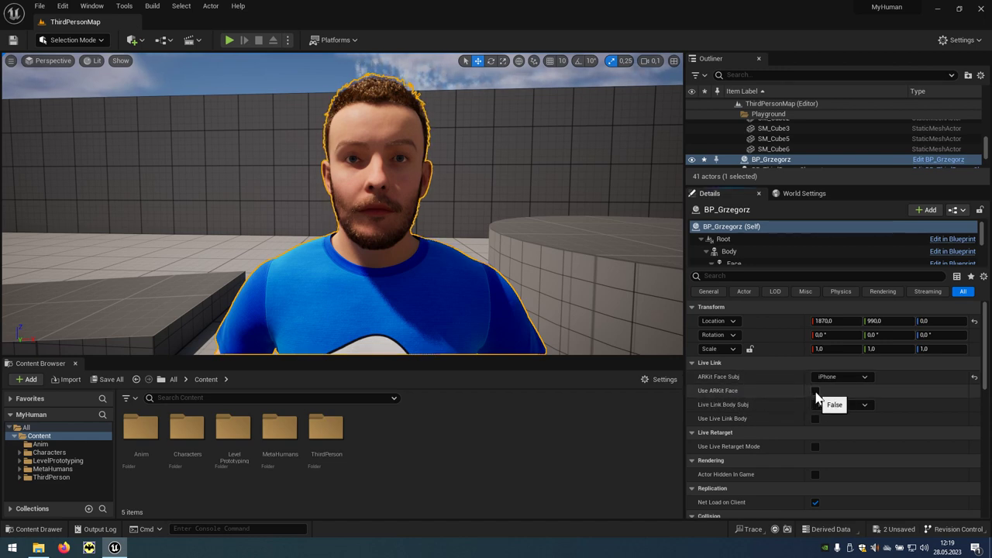
click(815, 392)
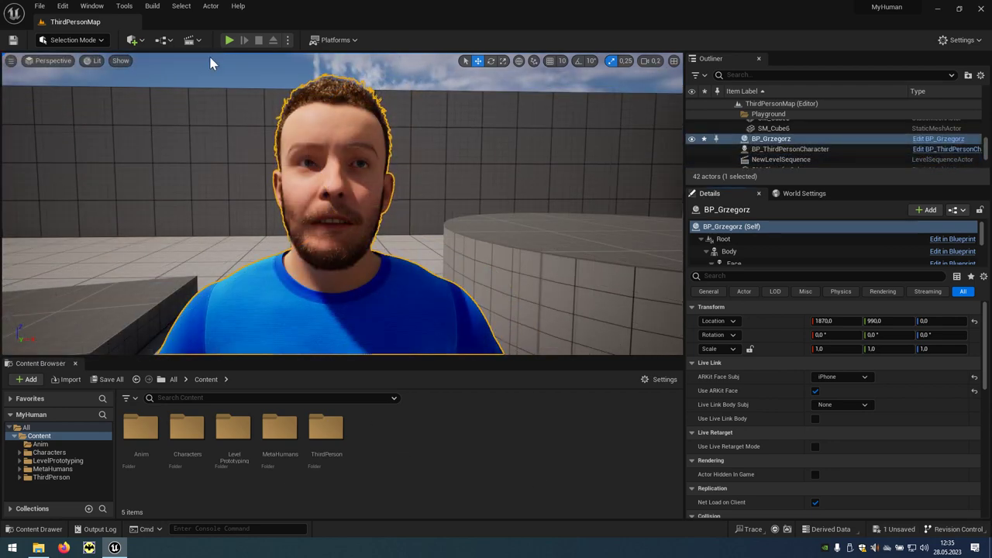
Add a new level sequence named LiveLink and save it in /Game/Anim.
click(200, 45)
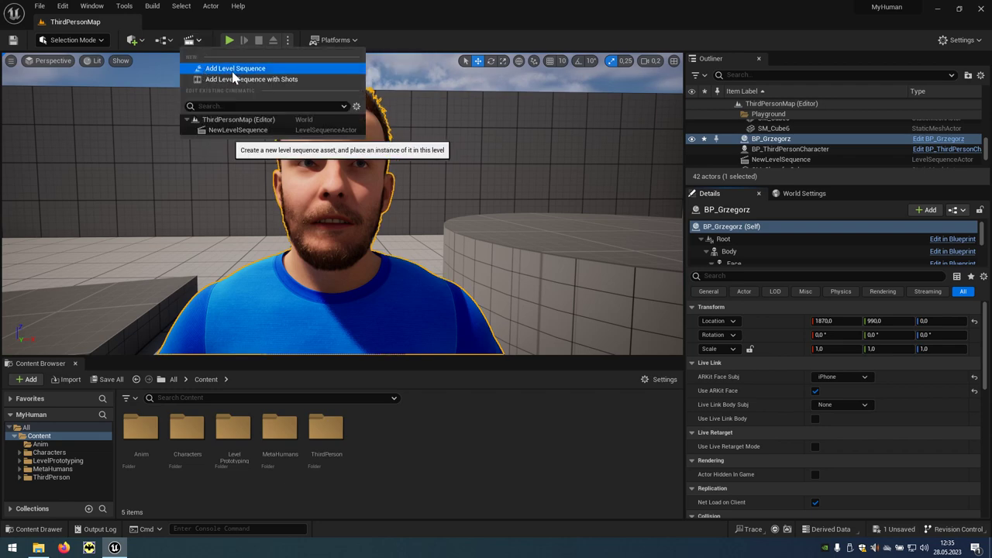
click(279, 72)
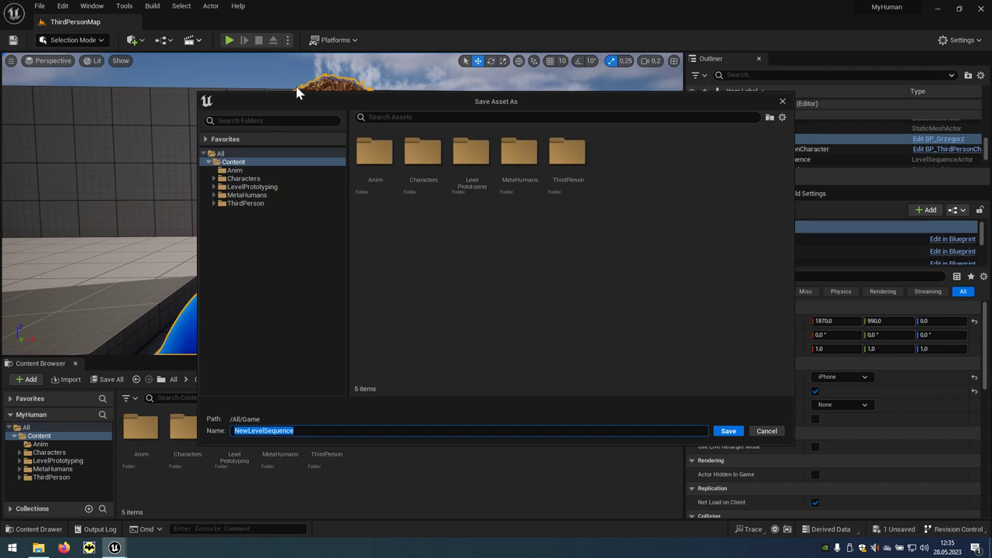
click(387, 177)
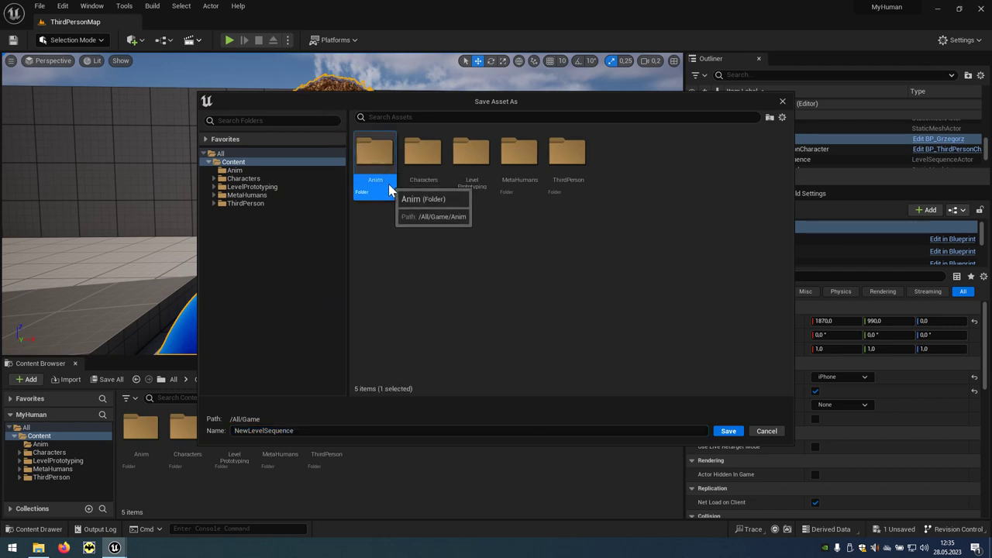
double_click(390, 192)
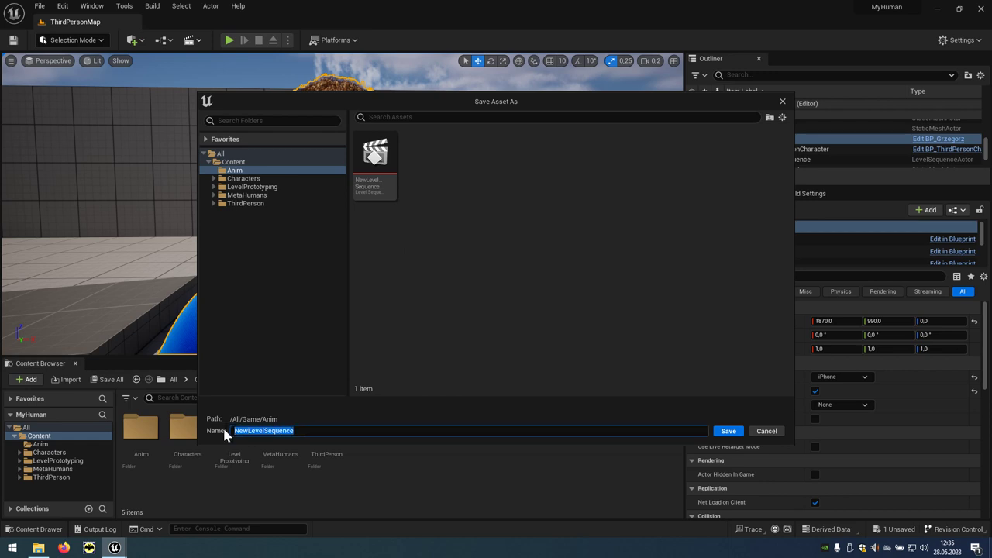
text(L)
text(ink)
click(729, 432)
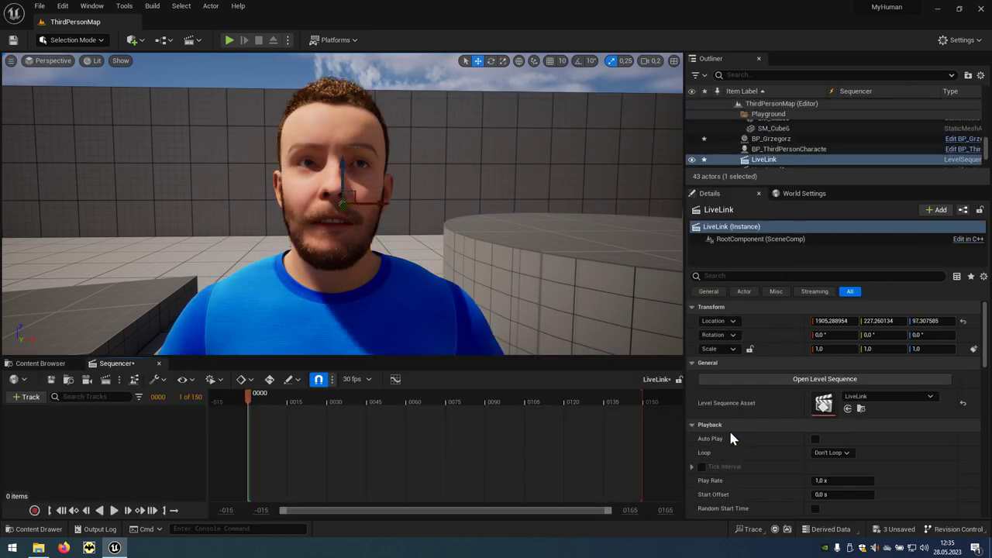
Add BP_Grzegorz with MetaHuman_ControlRig and Face_ControlBoard_CtrlRig tracks to the LiveLink sequence.
click(374, 304)
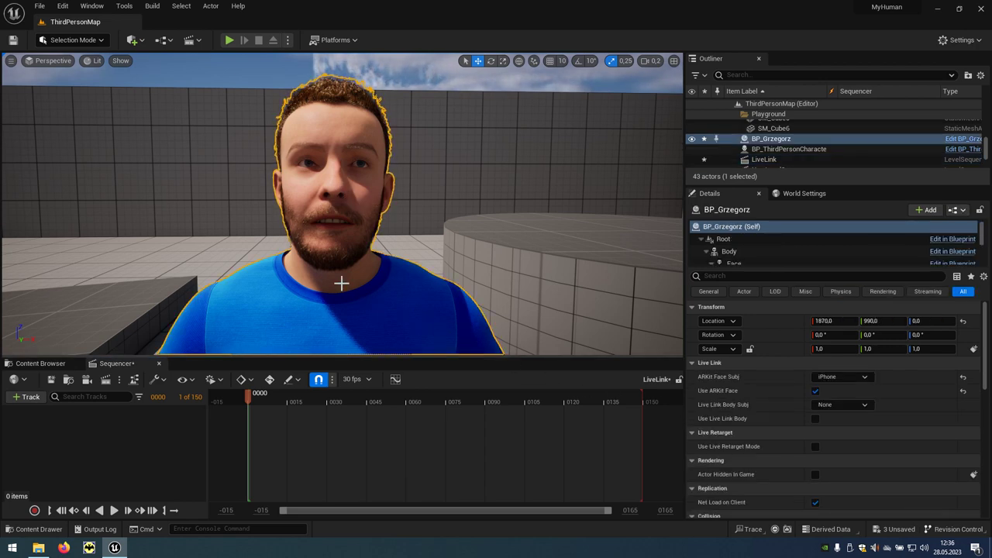
click(31, 405)
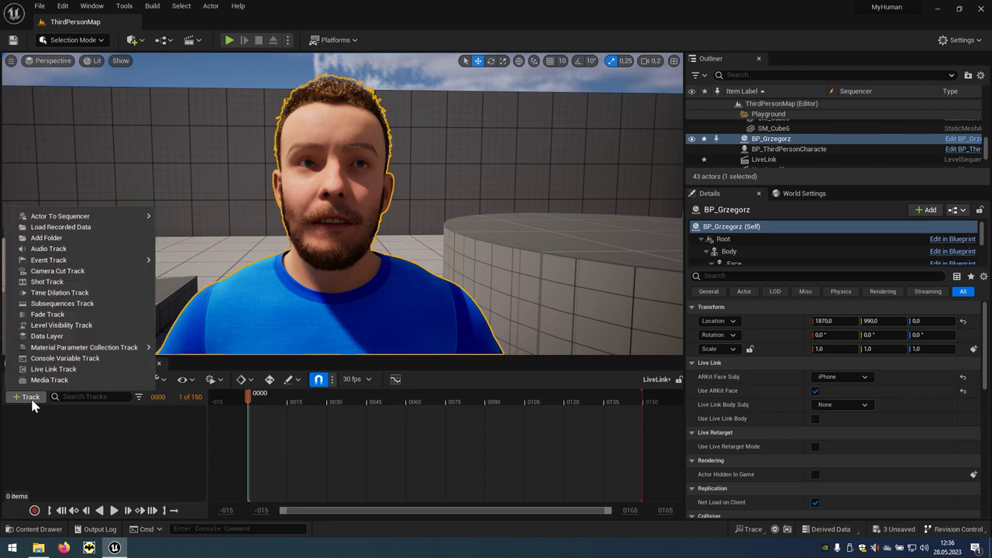
mouse_move(62, 222)
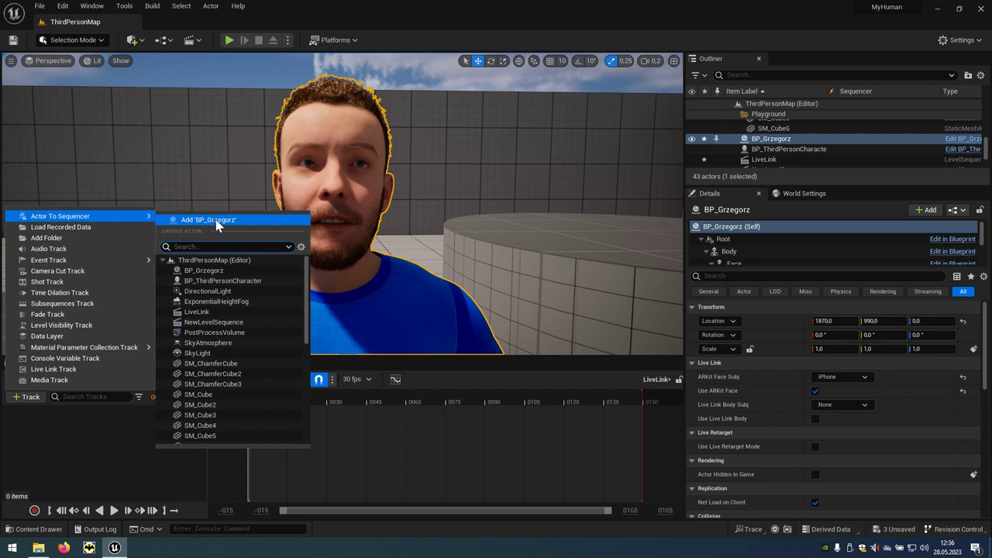
click(244, 222)
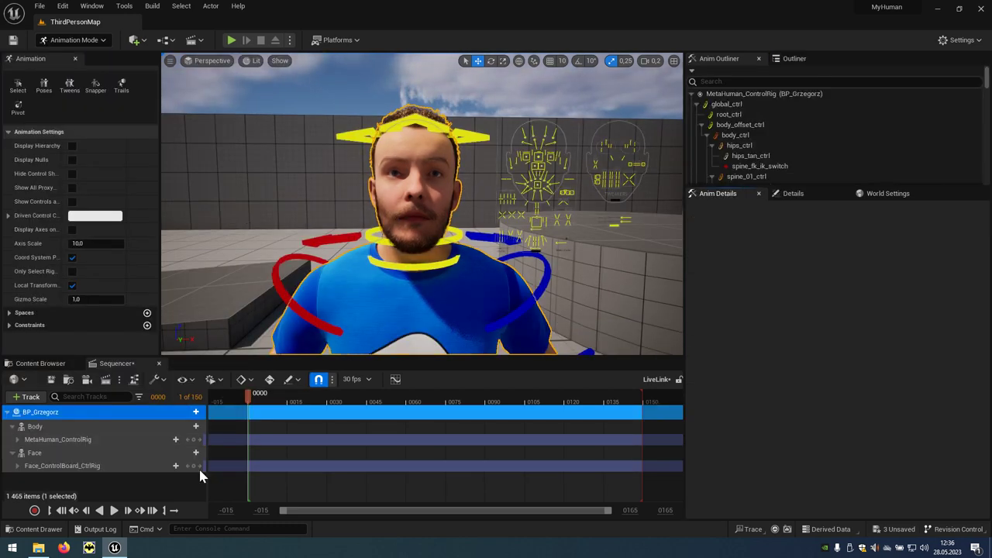
click(122, 474)
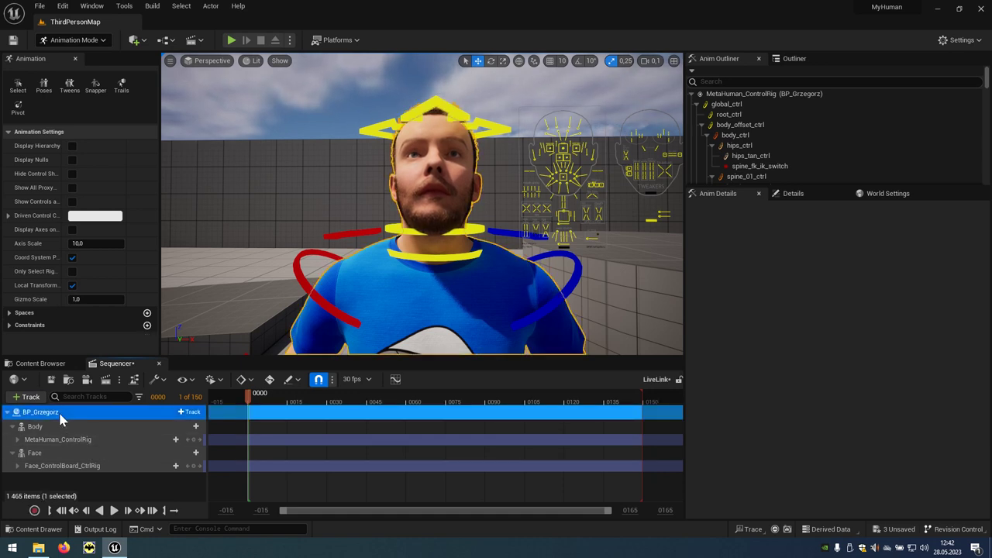
Record a short live facial take into the LiveLink sequence, stop it, and play it back.
click(34, 512)
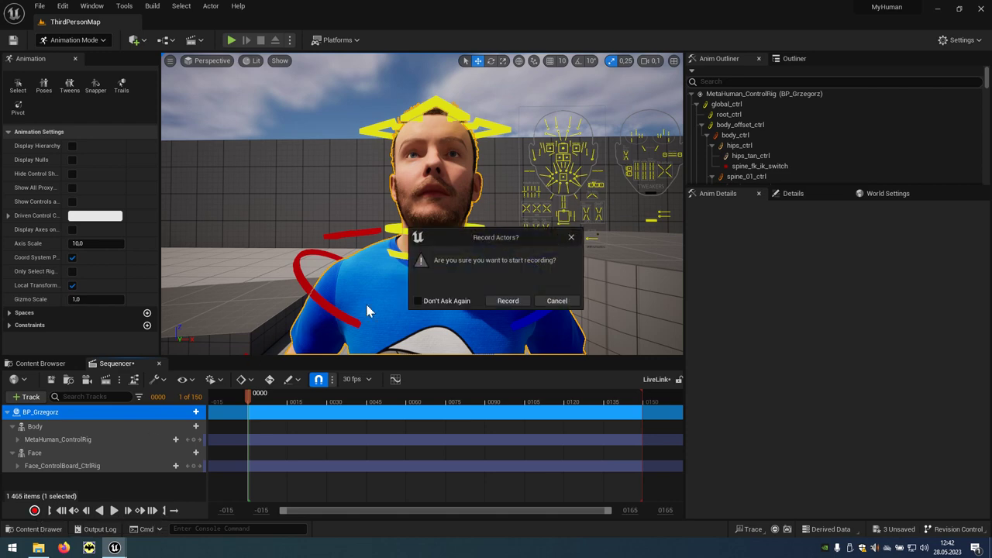
click(507, 302)
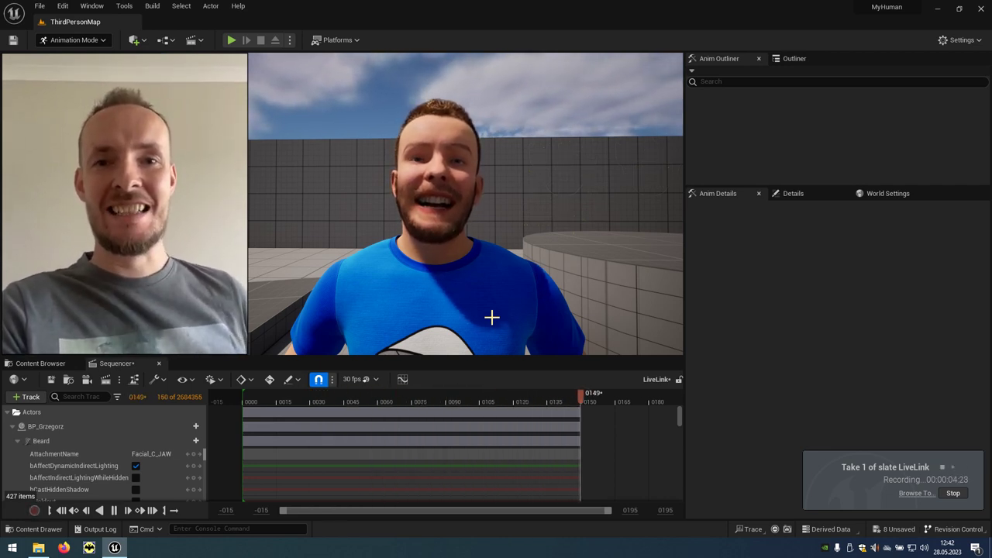
key(Escape)
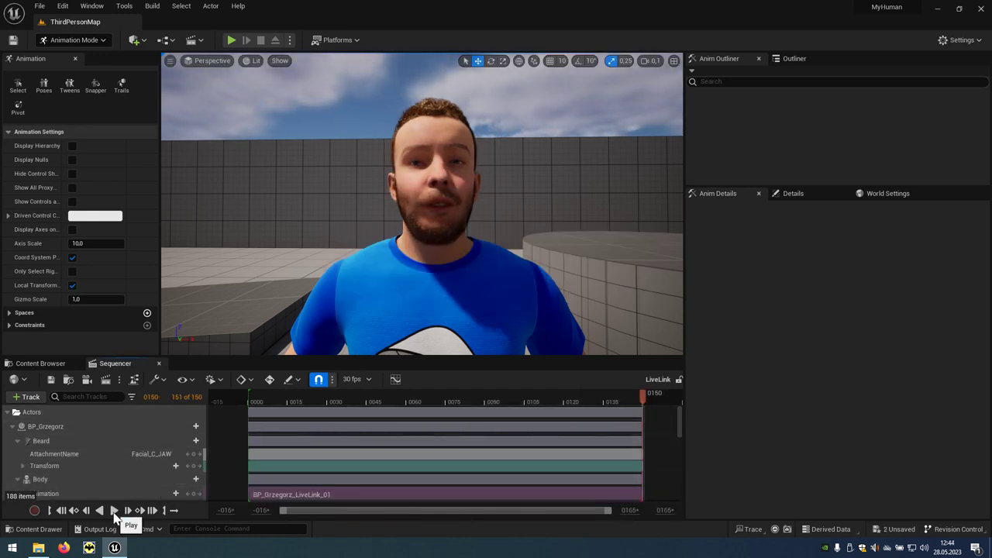
click(114, 511)
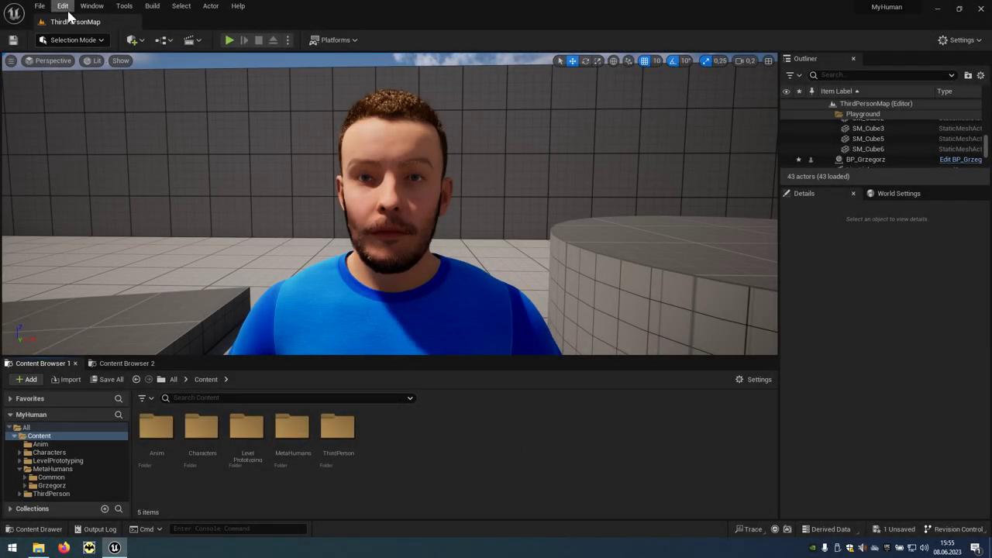
Enable the beta LiveLinkFaceImporter plugin from a 'li' plugin search, accepting the warning.
click(60, 7)
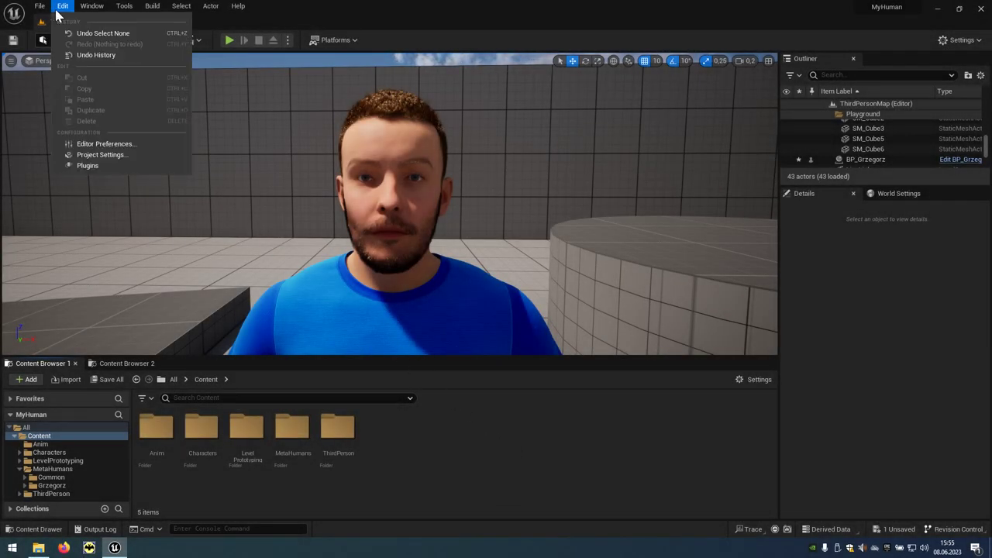
click(103, 169)
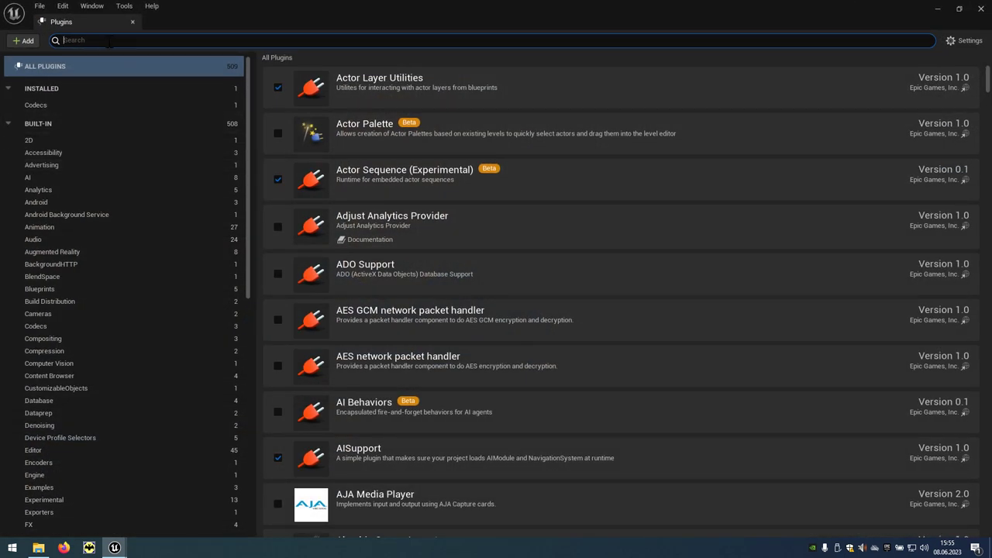
text(livelink)
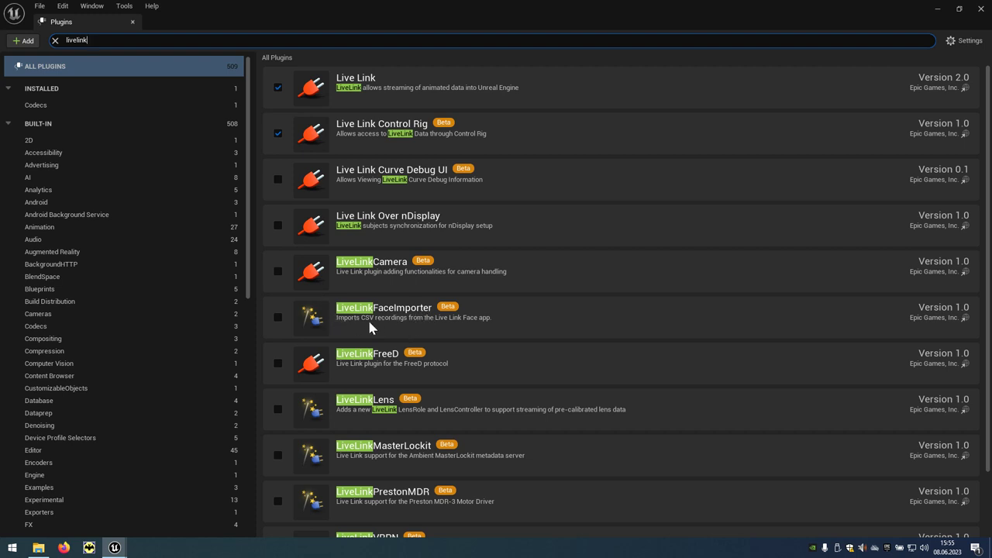
click(278, 317)
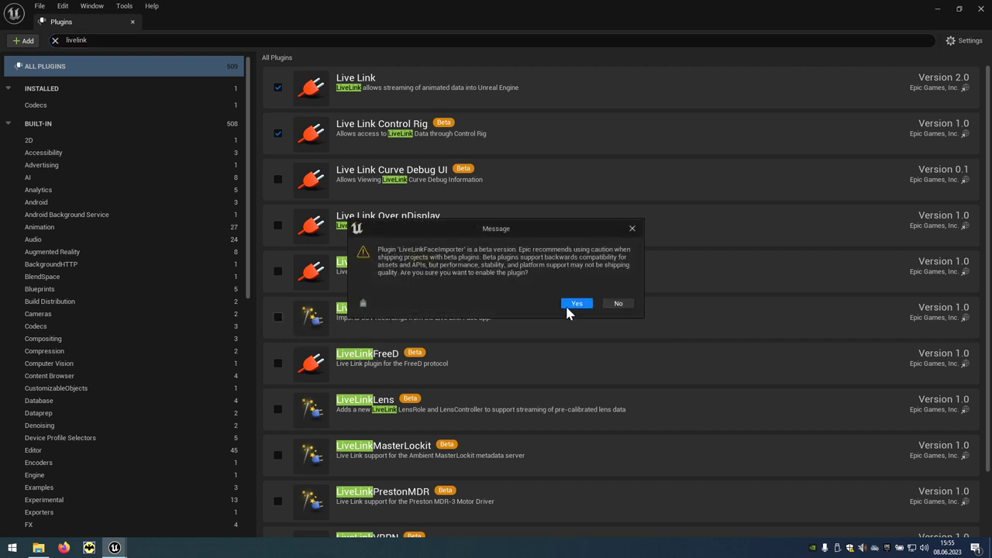
click(586, 307)
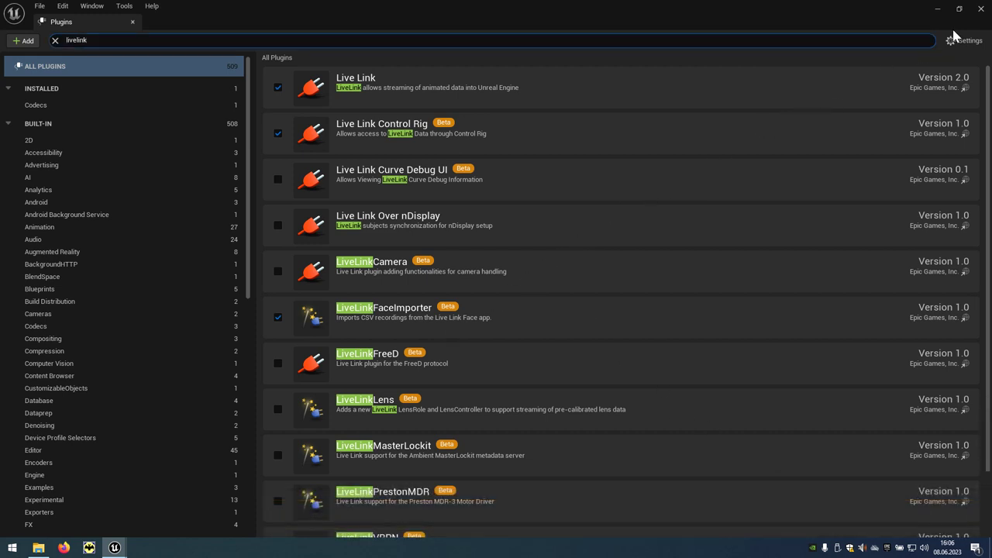
click(980, 11)
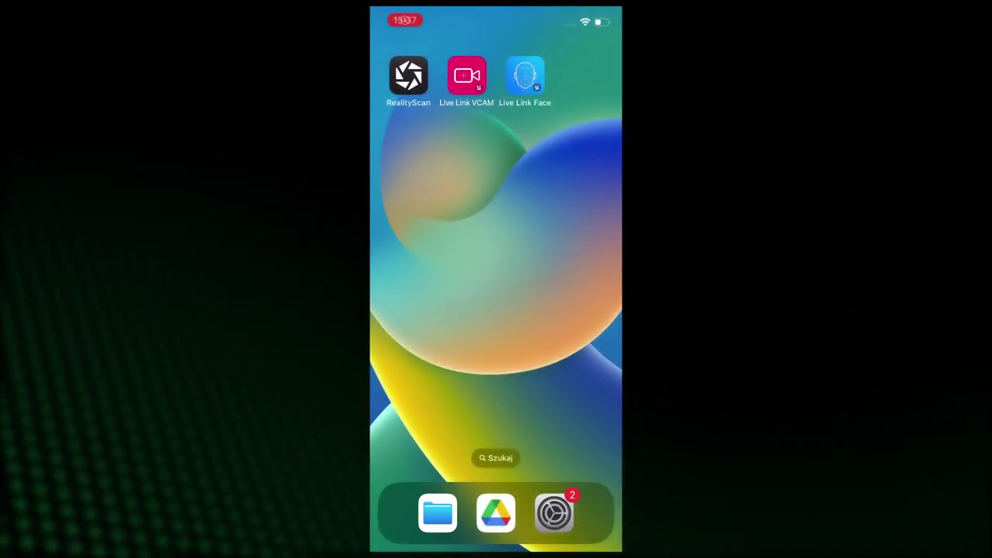
In Files, open On My iPhone > Live Link Face > takes > 20230528_MySlate_16 > MySlate_16_iPhone CSV.
click(438, 514)
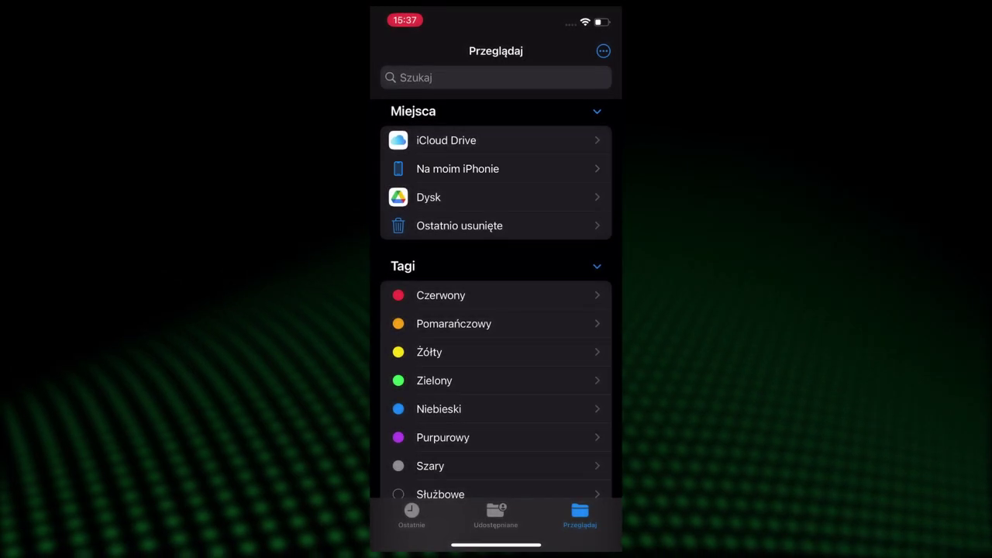
click(457, 168)
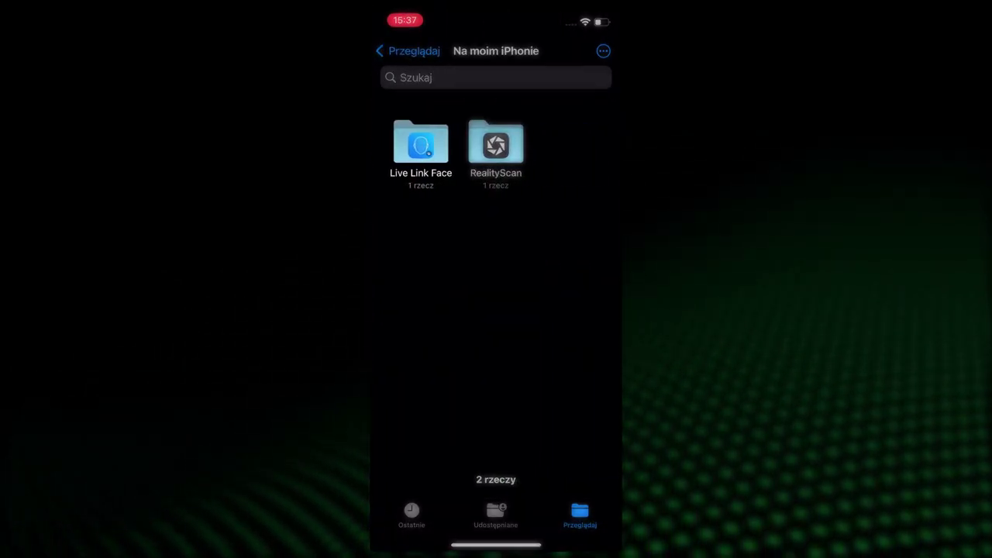
click(421, 144)
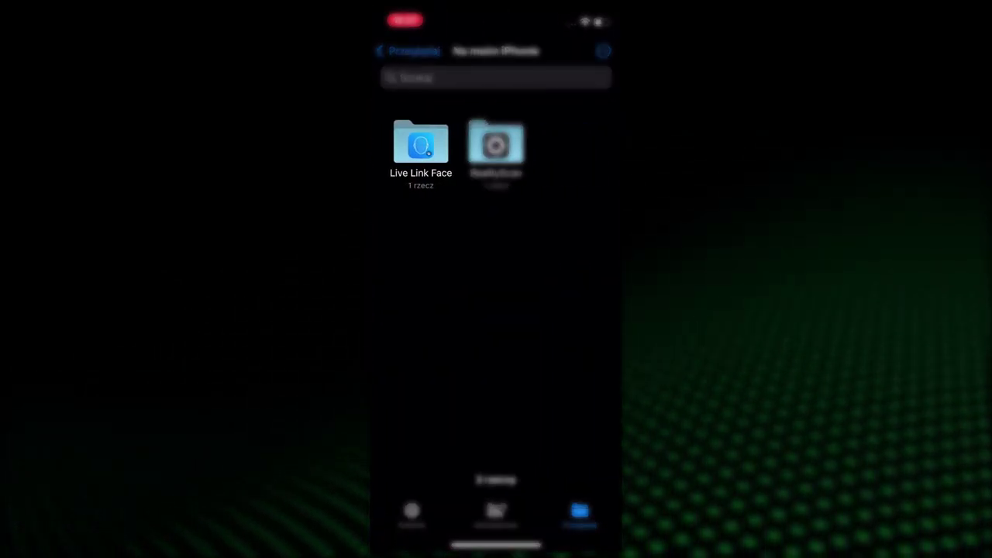
click(421, 144)
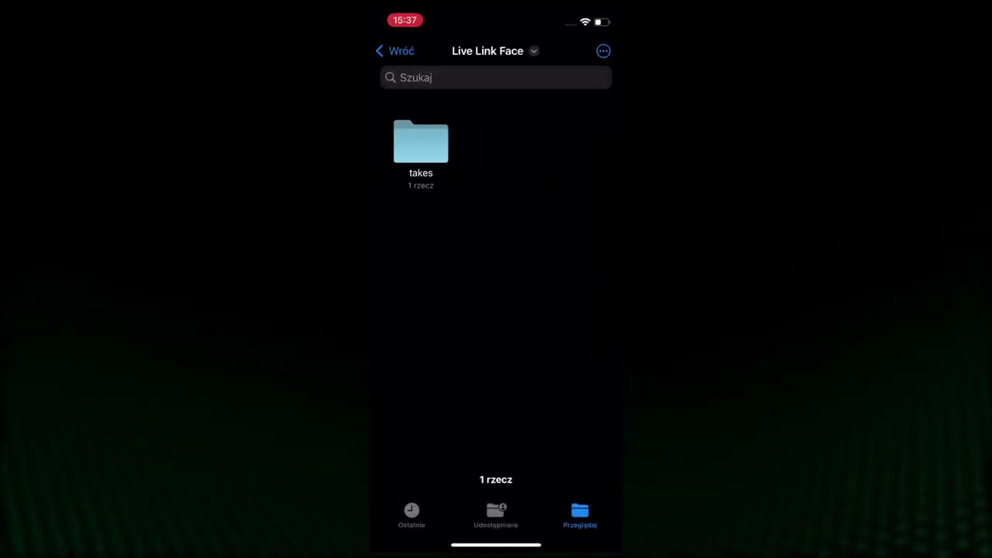
click(421, 144)
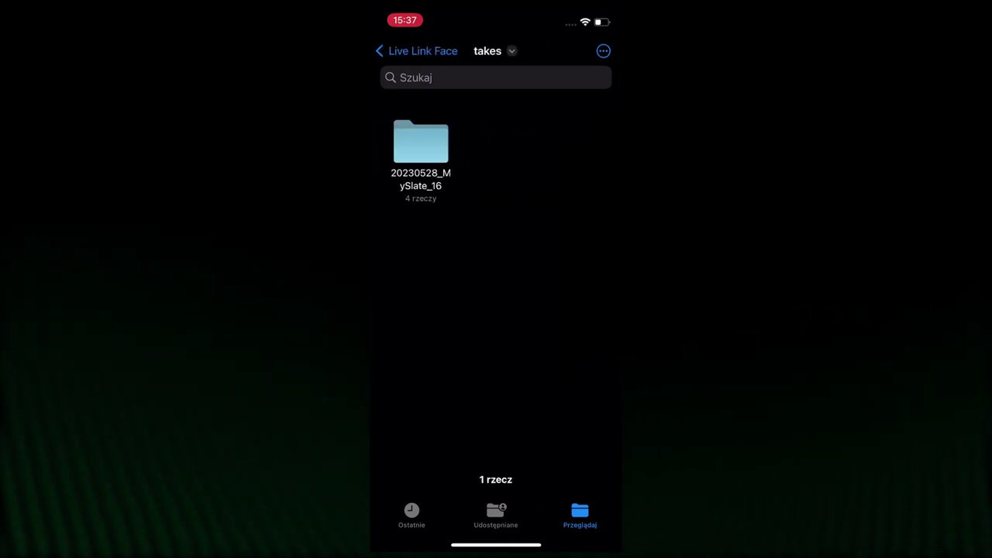
click(421, 143)
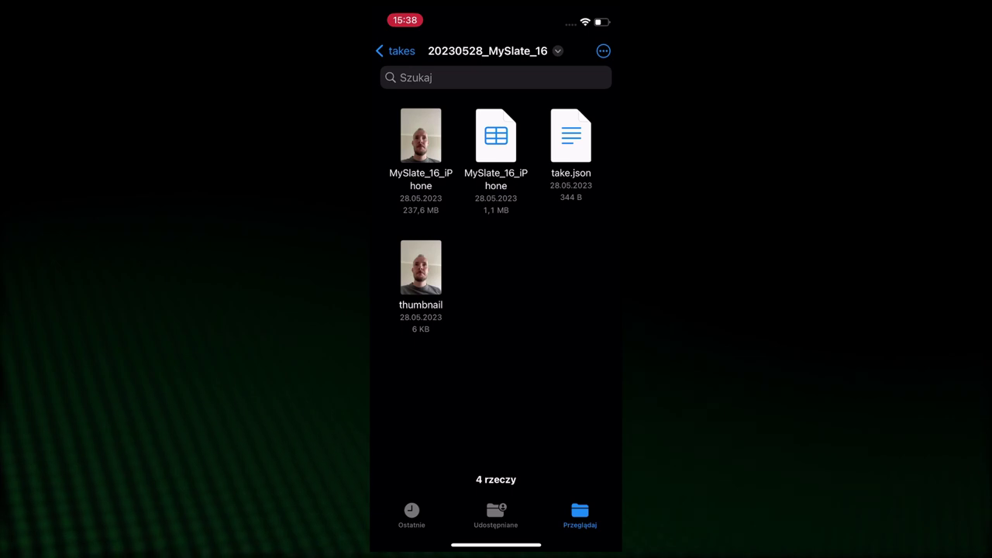
click(496, 136)
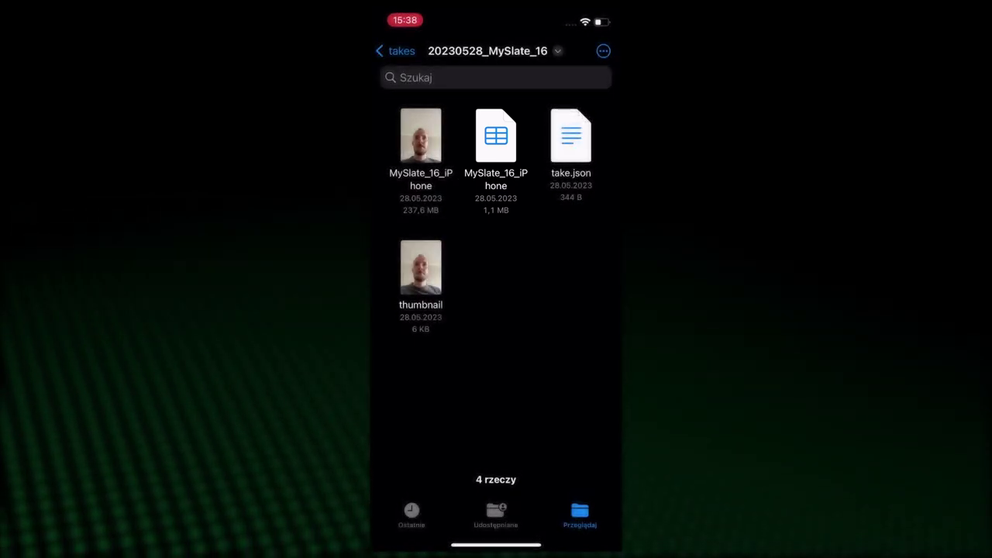
click(496, 135)
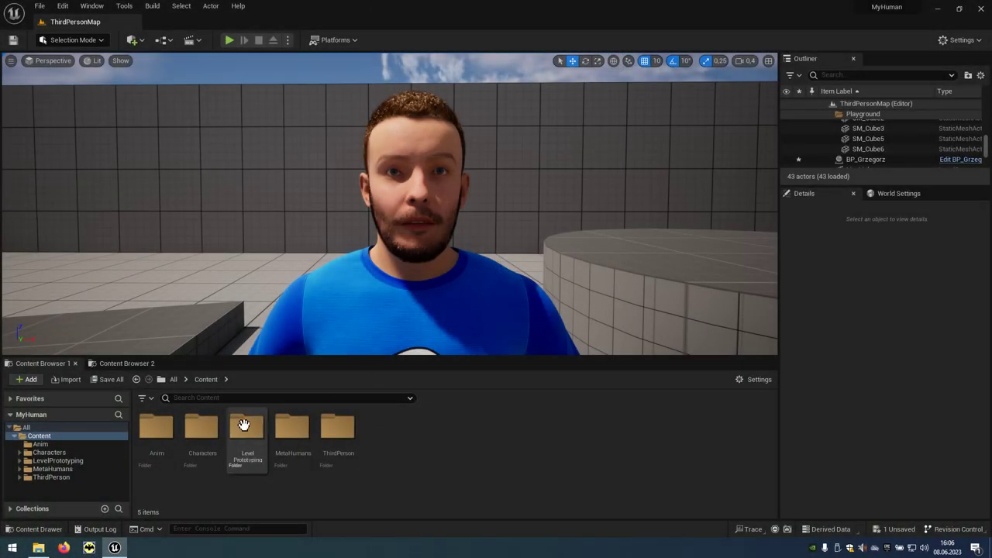
Drag the MySlate_16_iPhone CSV into the Anim folder and open the resulting level sequence.
click(166, 459)
double_click(165, 460)
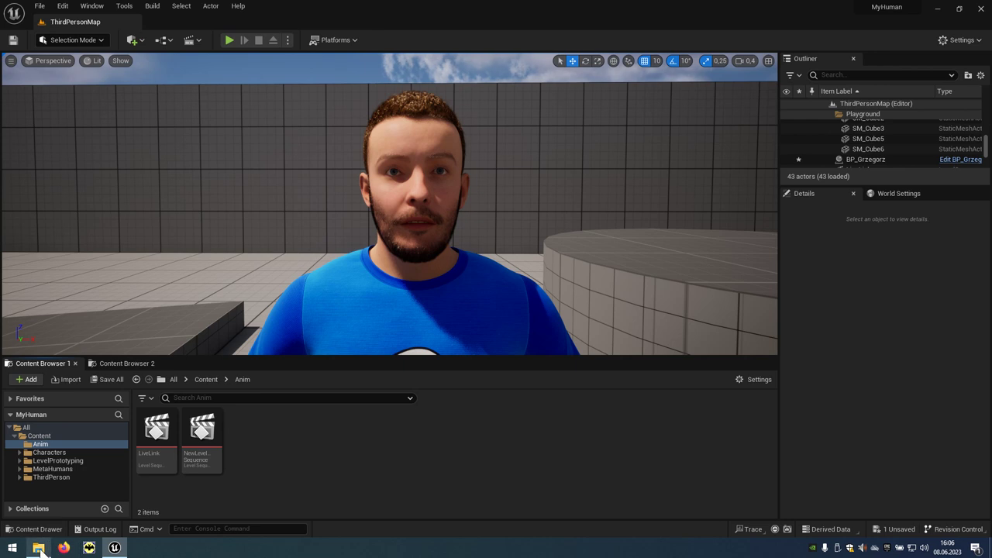
click(39, 548)
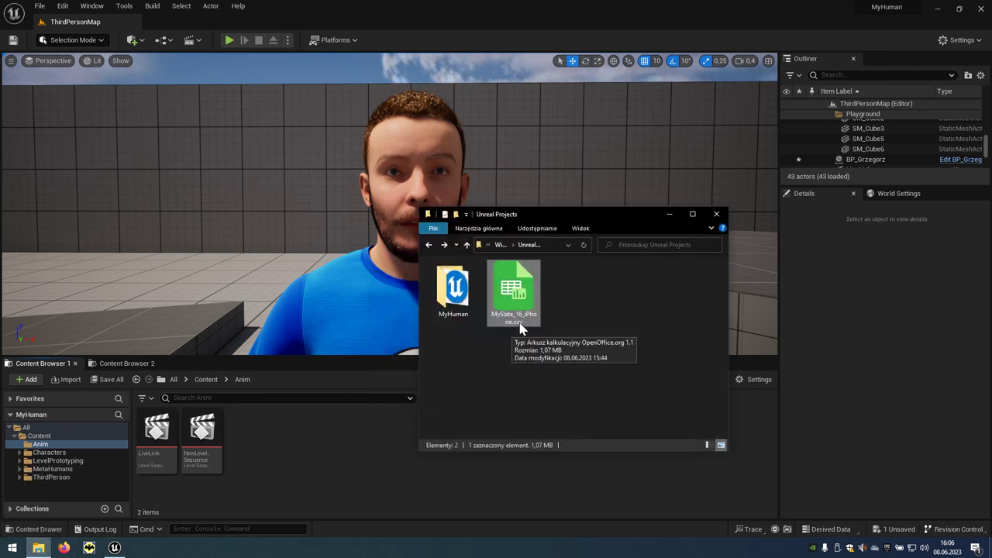
drag(521, 295, 306, 457)
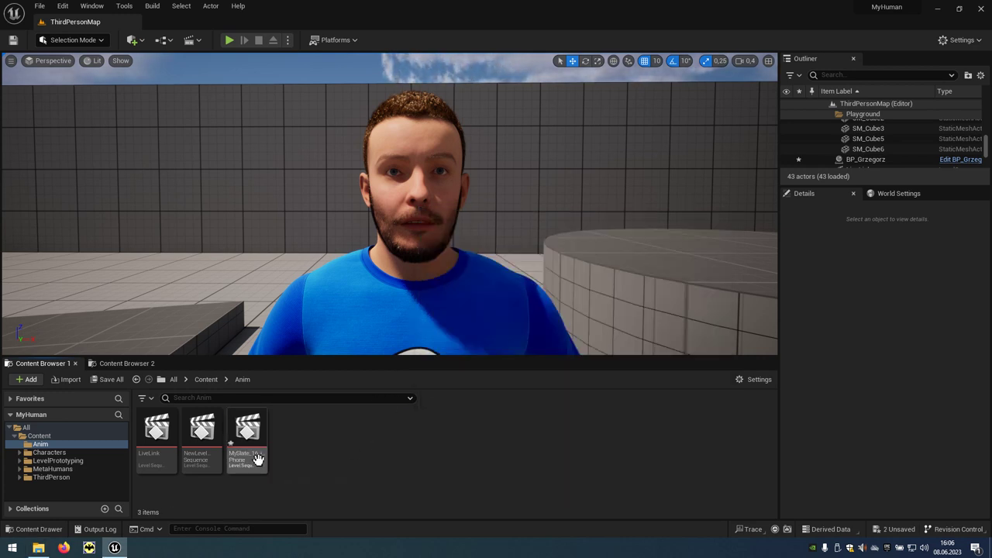
click(257, 459)
double_click(257, 459)
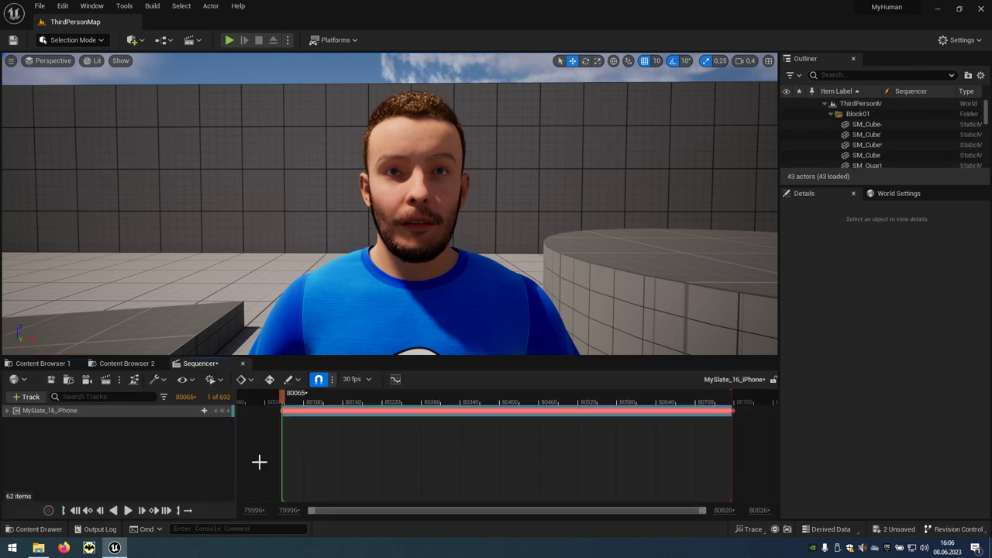
Set BP_Grzegorz's ARKit Face Subj to the MySlate_16_iPhone Live Link subject.
click(445, 305)
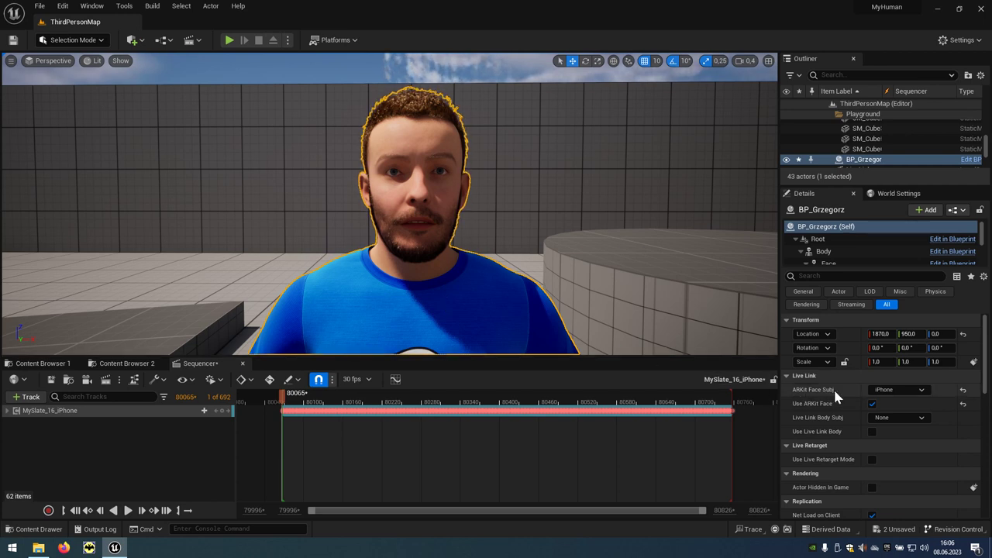
click(922, 393)
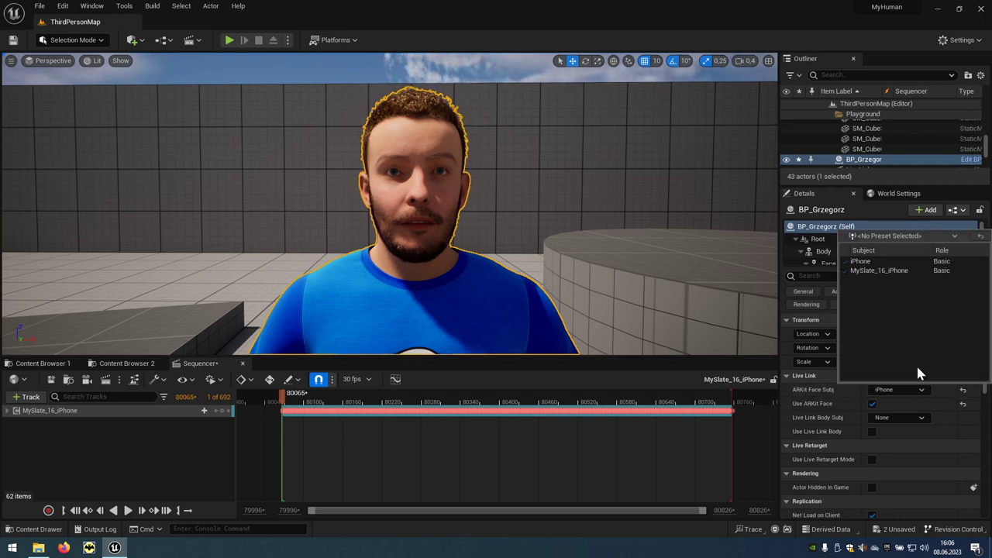
click(890, 271)
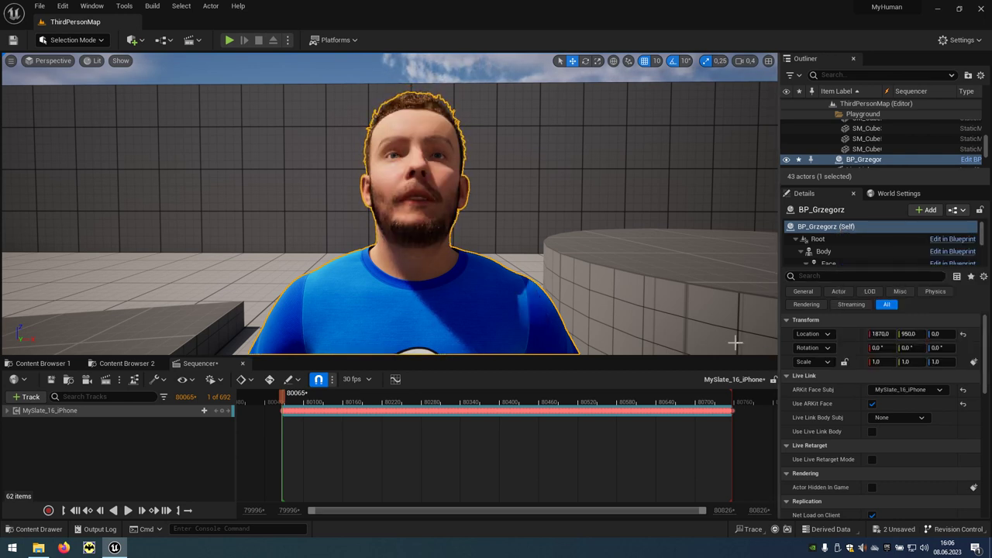
Play the imported facial animation from frame 80482, then pause it mid-speech.
click(554, 398)
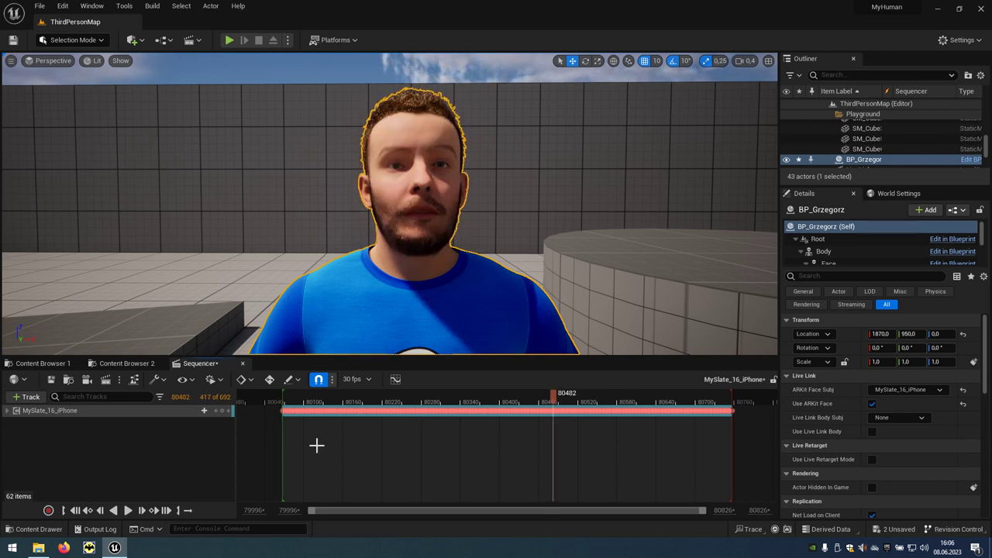
click(128, 511)
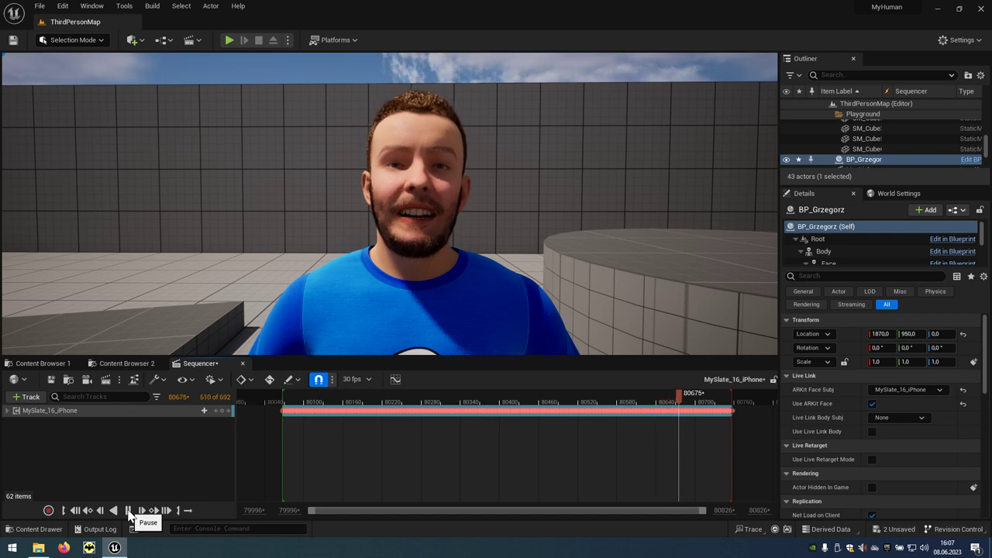
click(129, 511)
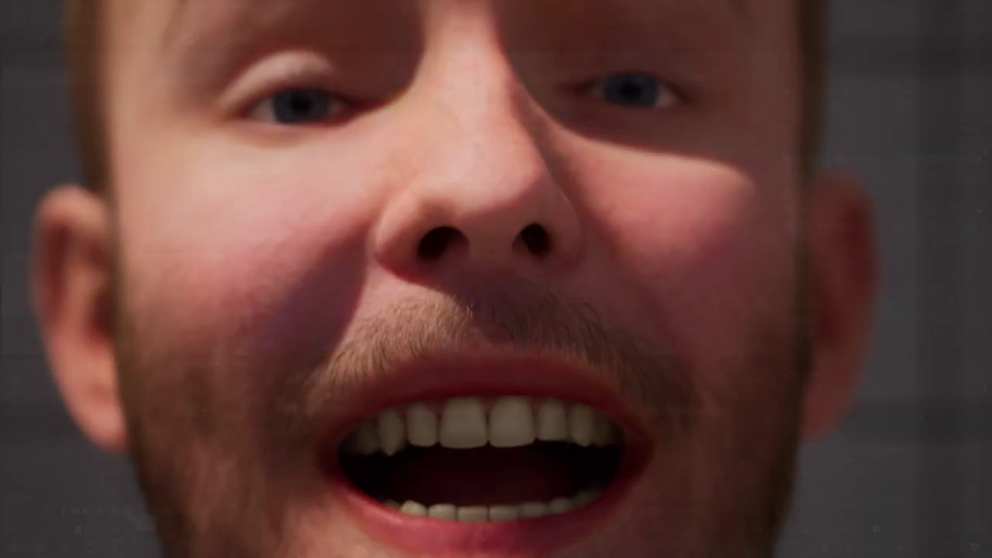